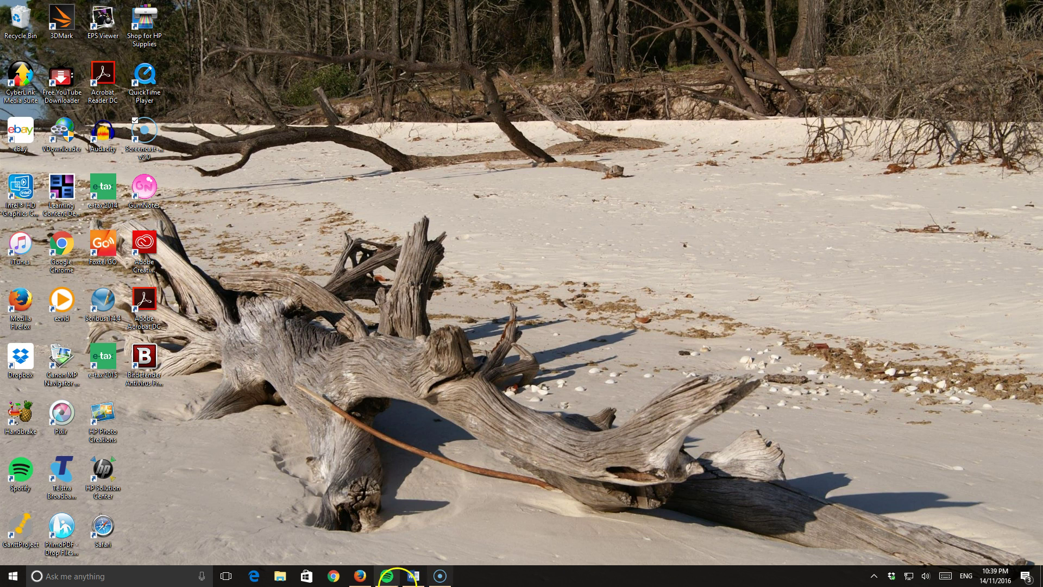
# Insert the MHSignature.png picture on the empty line under 'Yours Sincerely' in the letter.
pyautogui.click(414, 574)
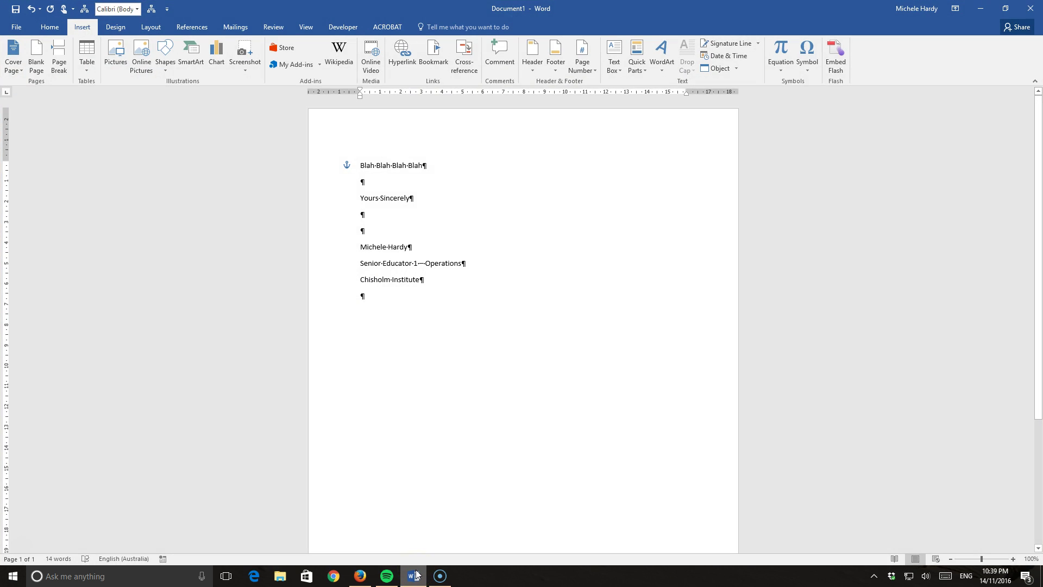
pyautogui.click(350, 215)
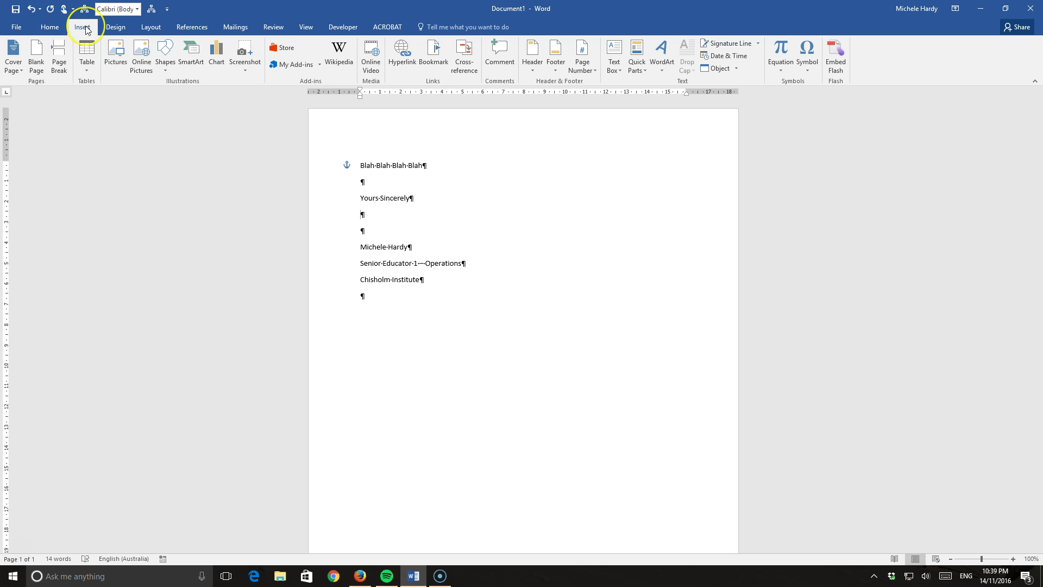
pyautogui.click(97, 36)
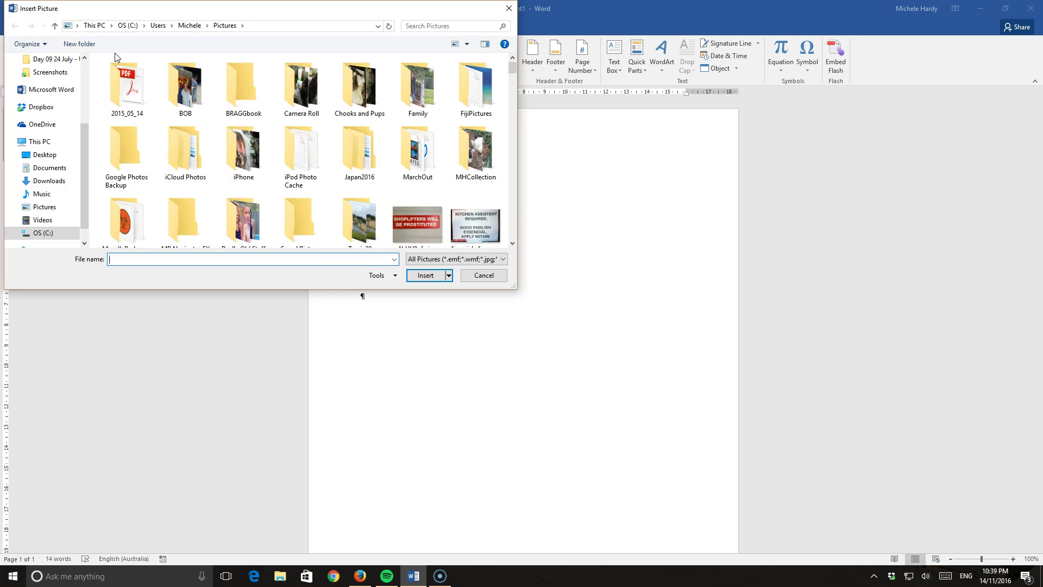
pyautogui.moveTo(514, 71); pyautogui.dragTo(533, 193)
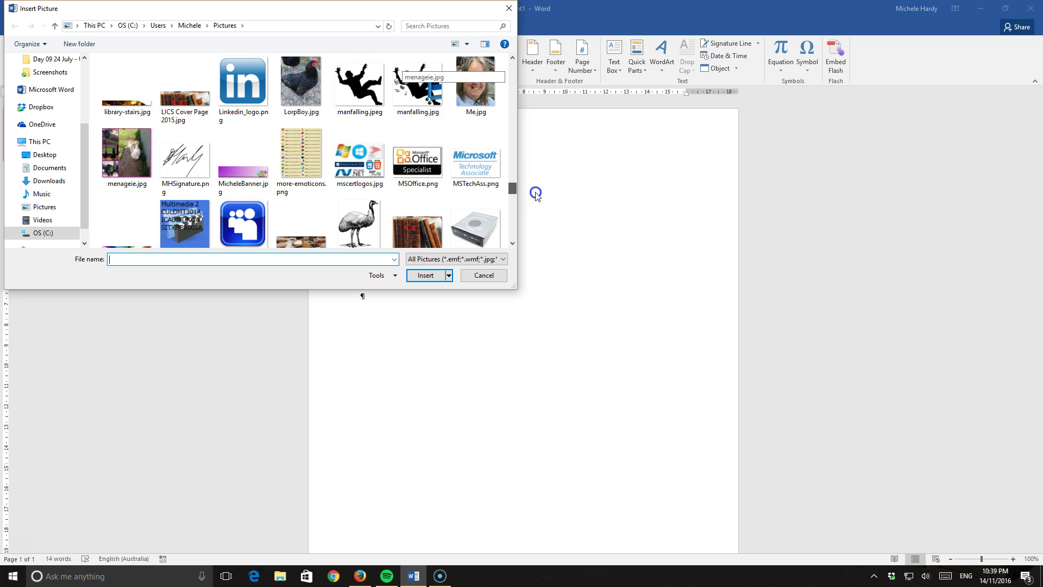
pyautogui.click(185, 163)
pyautogui.click(425, 276)
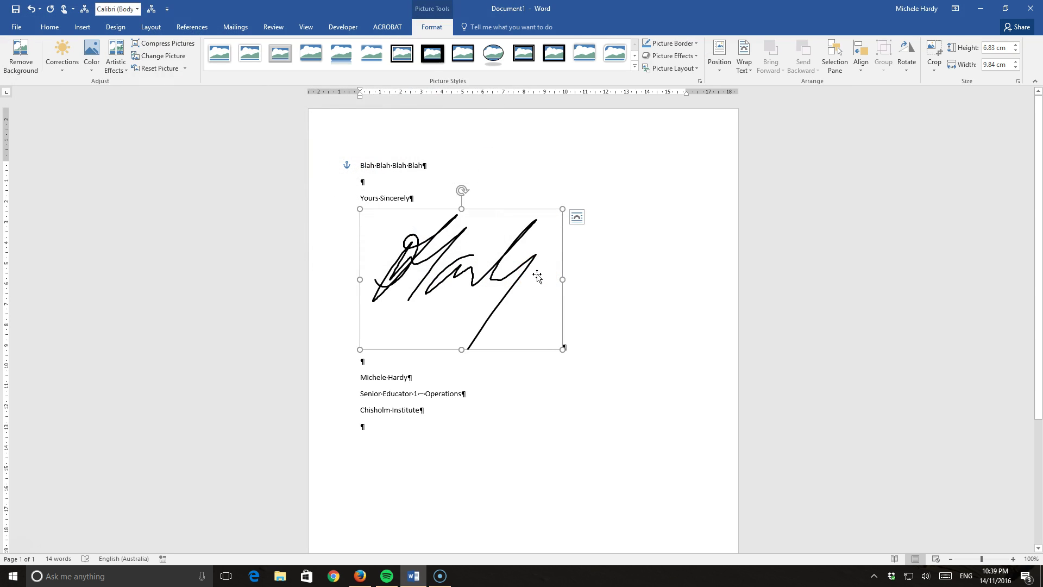
# Start Remove Background on the signature and stretch the keep marquee to all four picture edges.
pyautogui.click(20, 56)
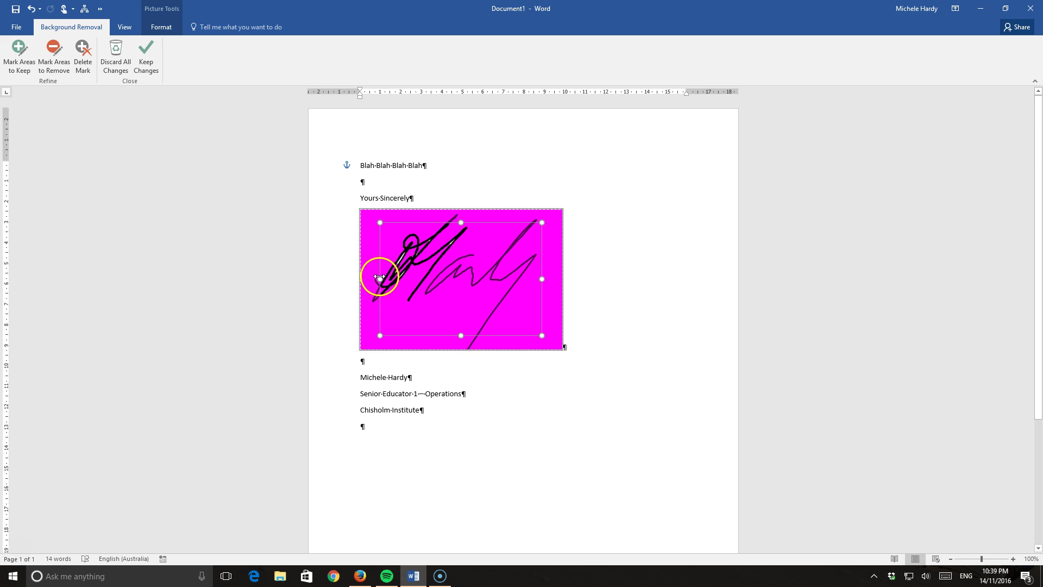
pyautogui.moveTo(379, 277); pyautogui.dragTo(369, 279)
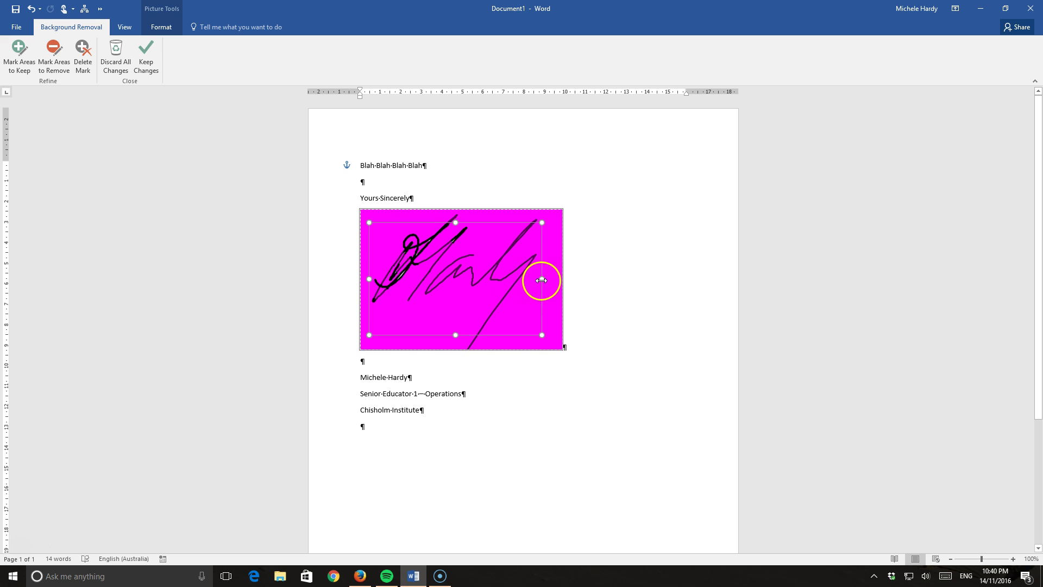
pyautogui.moveTo(542, 280); pyautogui.dragTo(552, 280)
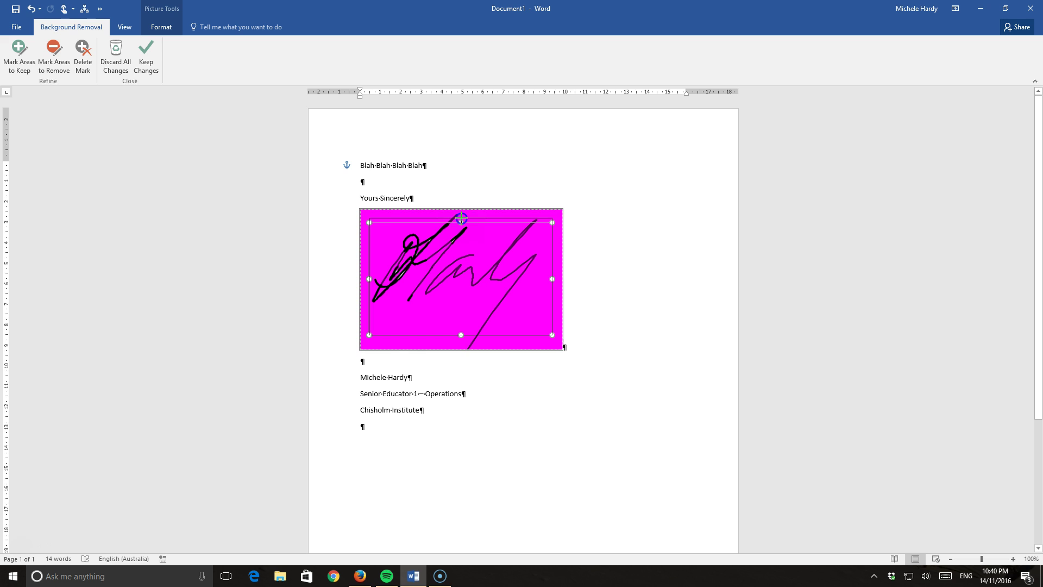
pyautogui.moveTo(460, 218); pyautogui.dragTo(461, 213)
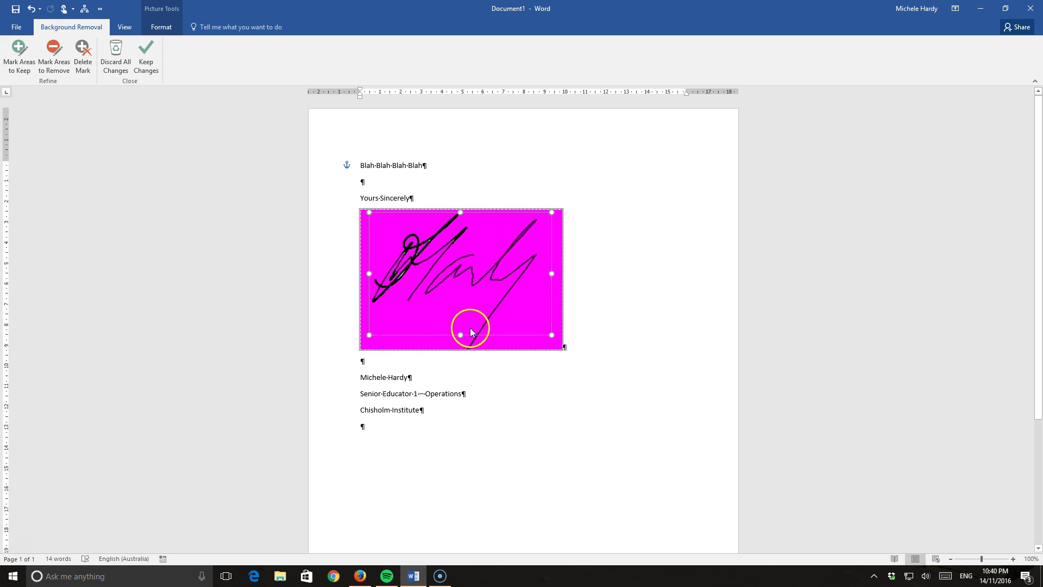
pyautogui.moveTo(461, 334); pyautogui.dragTo(462, 348)
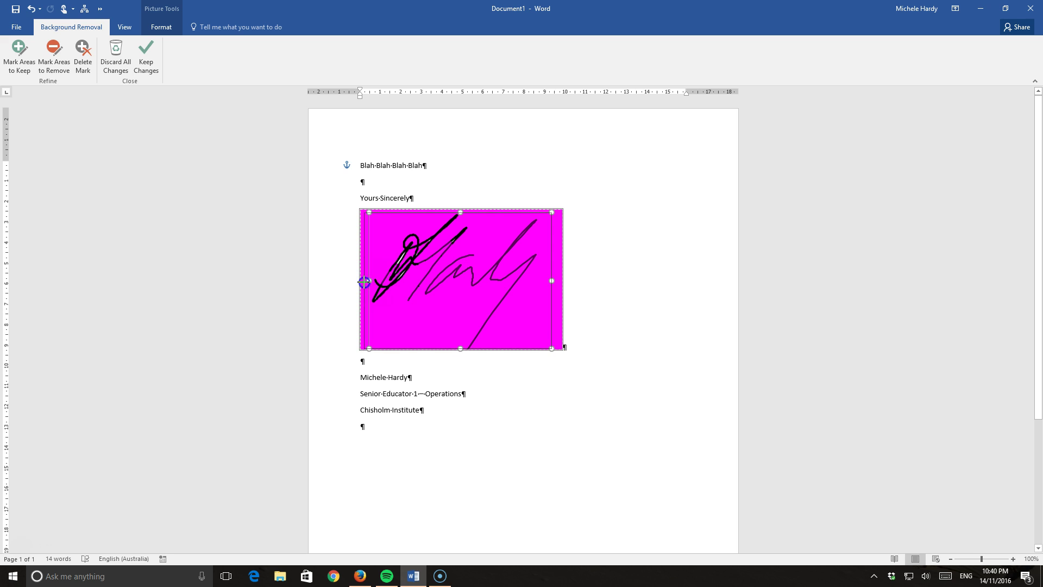
pyautogui.click(460, 283)
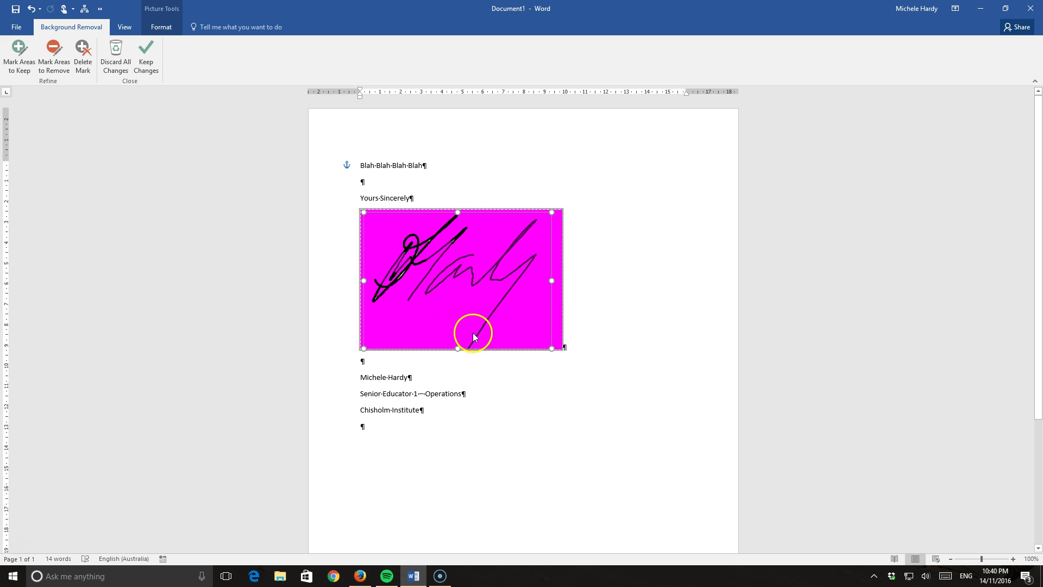
# Mark the faint signature strokes, including the left loop and long diagonal, as areas to keep.
pyautogui.click(23, 49)
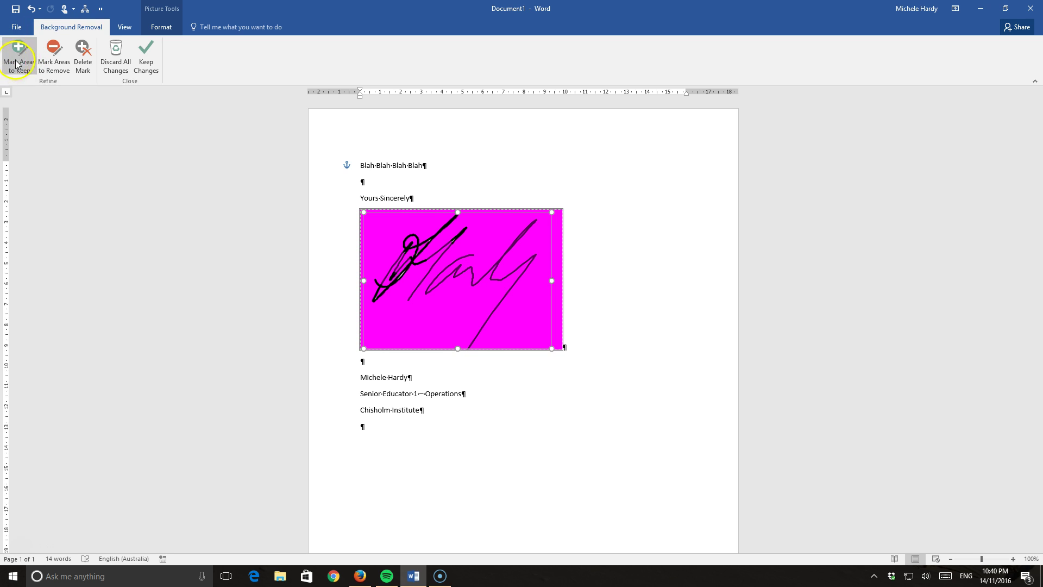
pyautogui.click(66, 64)
pyautogui.click(19, 52)
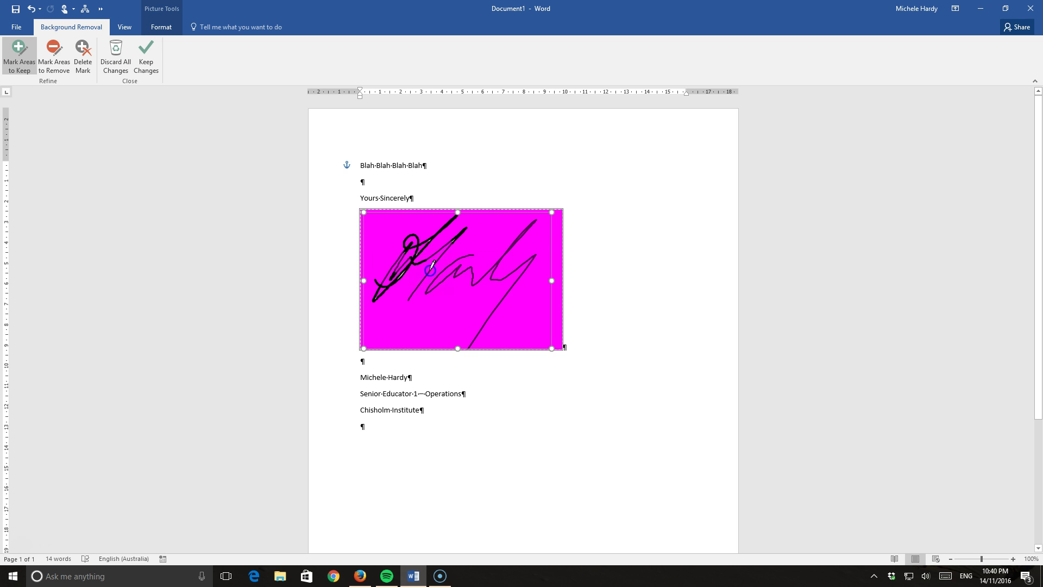
pyautogui.moveTo(429, 270)
pyautogui.mouseDown()
pyautogui.moveTo(416, 286)
pyautogui.moveTo(427, 266)
pyautogui.moveTo(423, 277)
pyautogui.mouseUp()
pyautogui.moveTo(459, 243)
pyautogui.mouseDown()
pyautogui.moveTo(442, 255)
pyautogui.moveTo(420, 241)
pyautogui.moveTo(402, 252)
pyautogui.mouseUp()
pyautogui.moveTo(452, 261)
pyautogui.mouseDown()
pyautogui.moveTo(440, 274)
pyautogui.moveTo(465, 252)
pyautogui.moveTo(509, 273)
pyautogui.moveTo(477, 335)
pyautogui.mouseUp()
pyautogui.moveTo(533, 307); pyautogui.dragTo(534, 308)
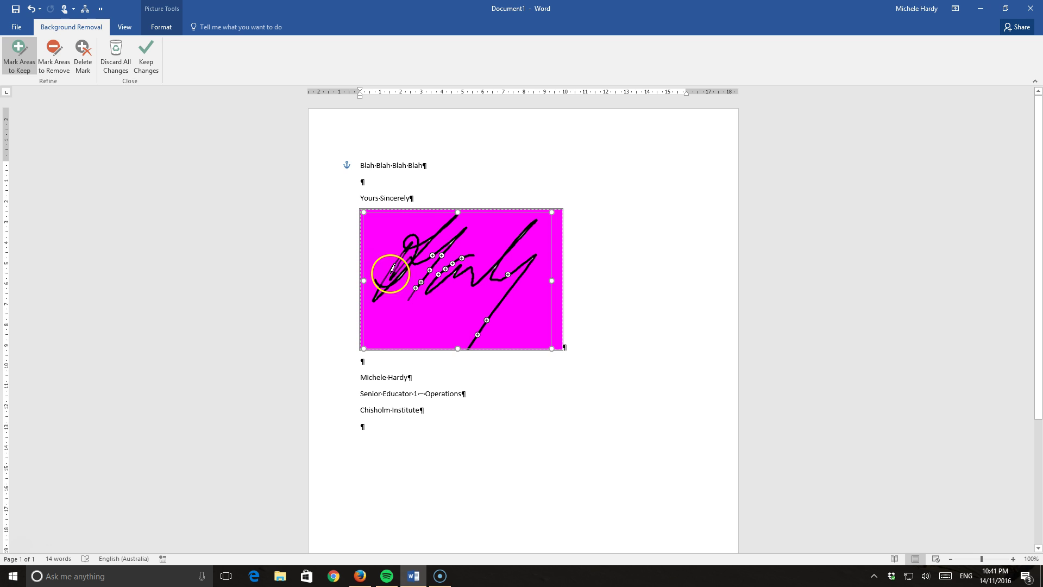
pyautogui.moveTo(393, 266)
pyautogui.mouseDown()
pyautogui.moveTo(407, 259)
pyautogui.moveTo(412, 274)
pyautogui.mouseUp()
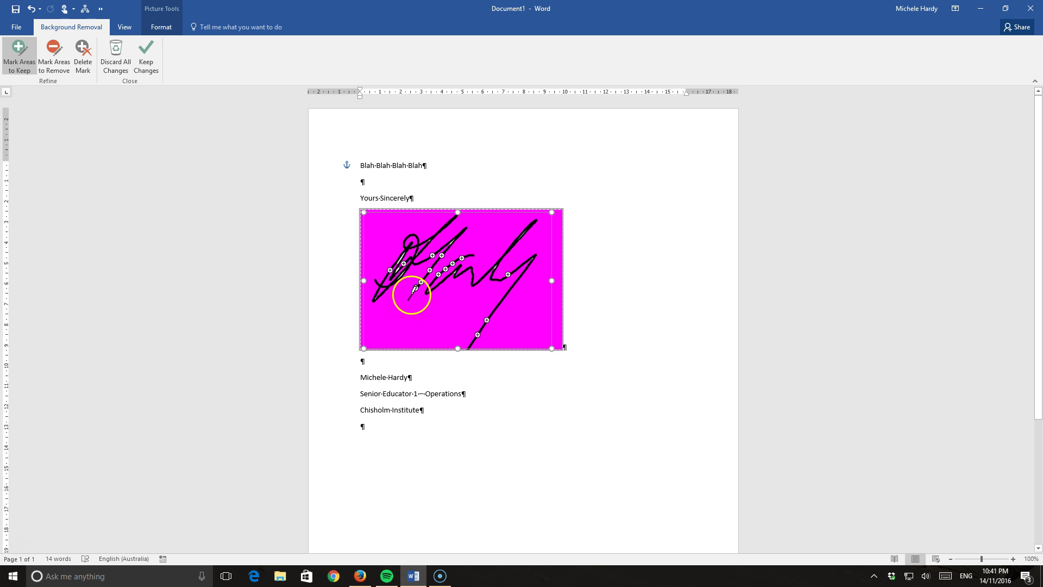
pyautogui.moveTo(414, 298); pyautogui.dragTo(415, 289)
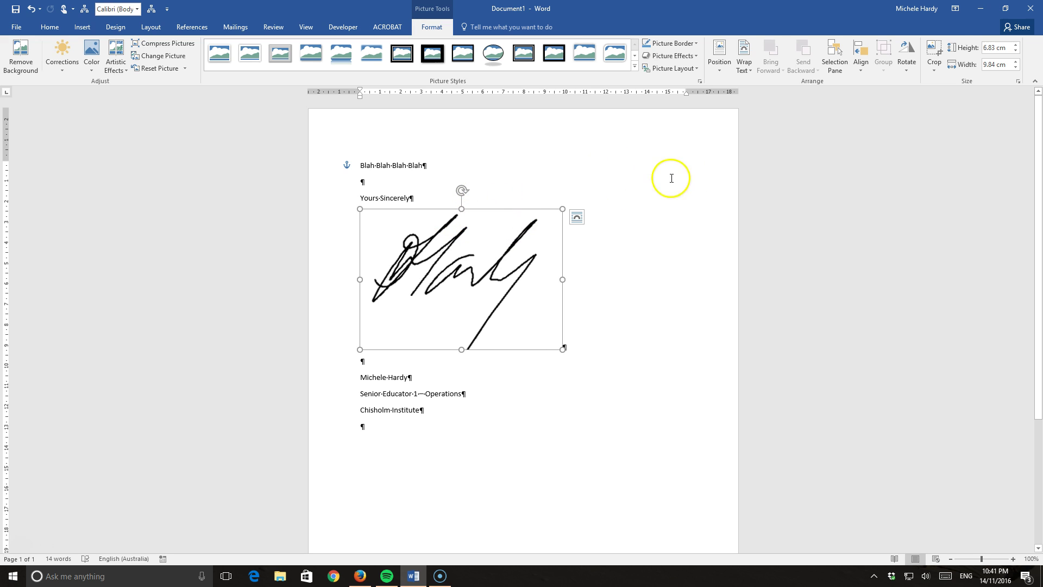
# Set the signature to In Front of Text, shrink it to about 2.2 × 3.18 cm, and place it above the name line.
pyautogui.click(751, 71)
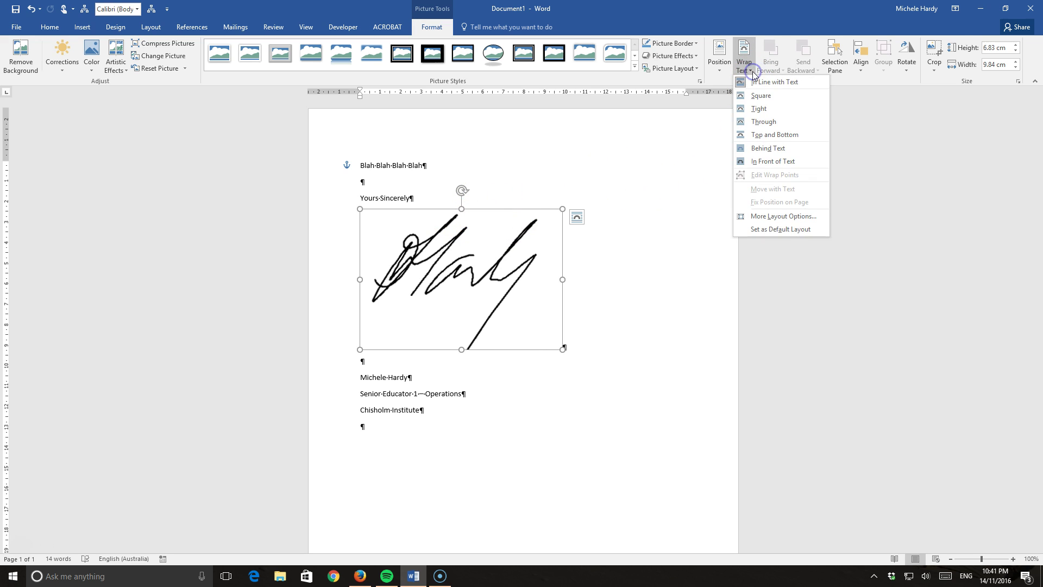
pyautogui.click(772, 161)
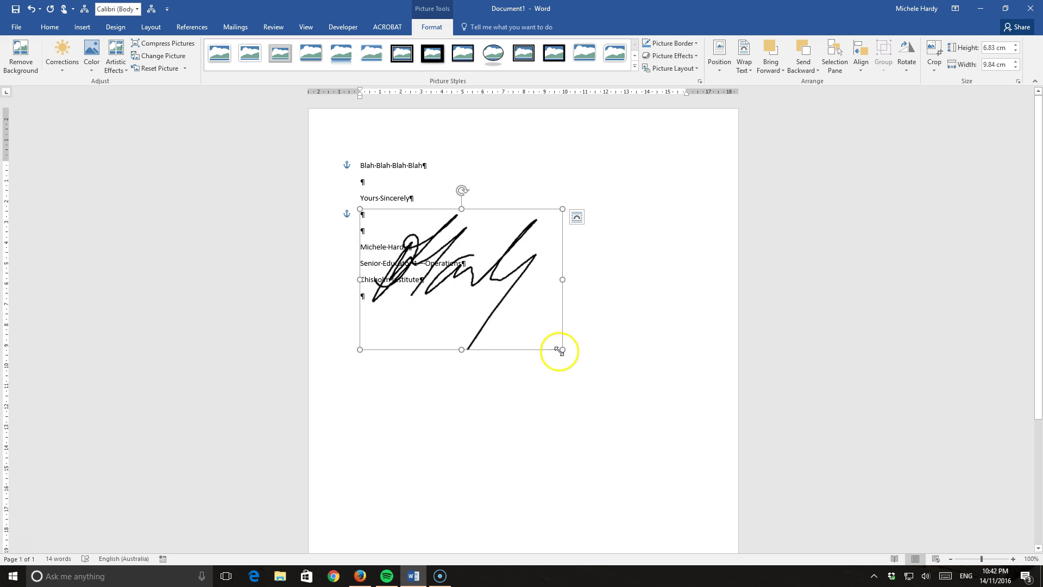
pyautogui.moveTo(563, 349); pyautogui.dragTo(422, 217)
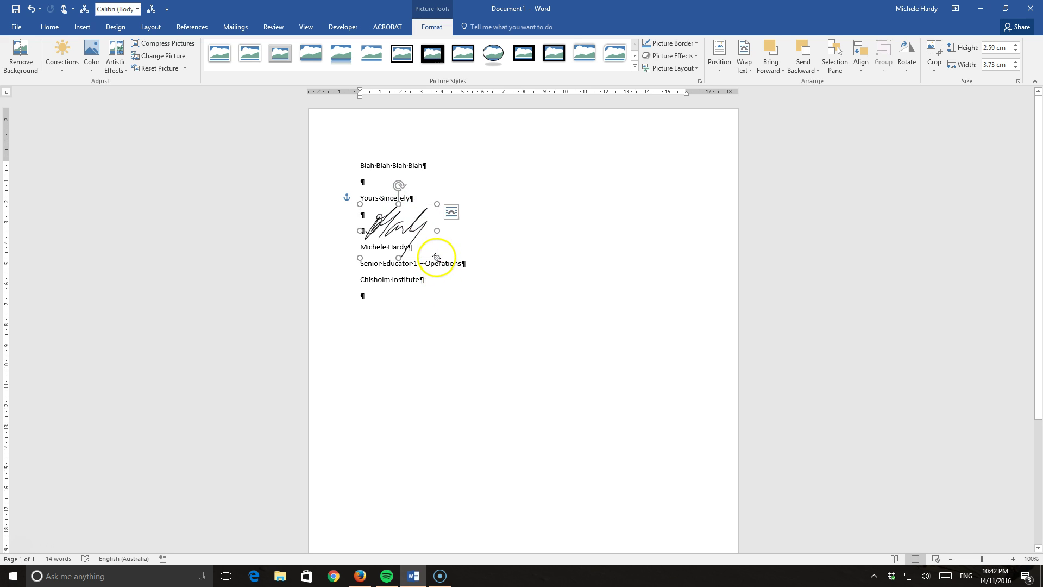
pyautogui.moveTo(437, 257); pyautogui.dragTo(425, 244)
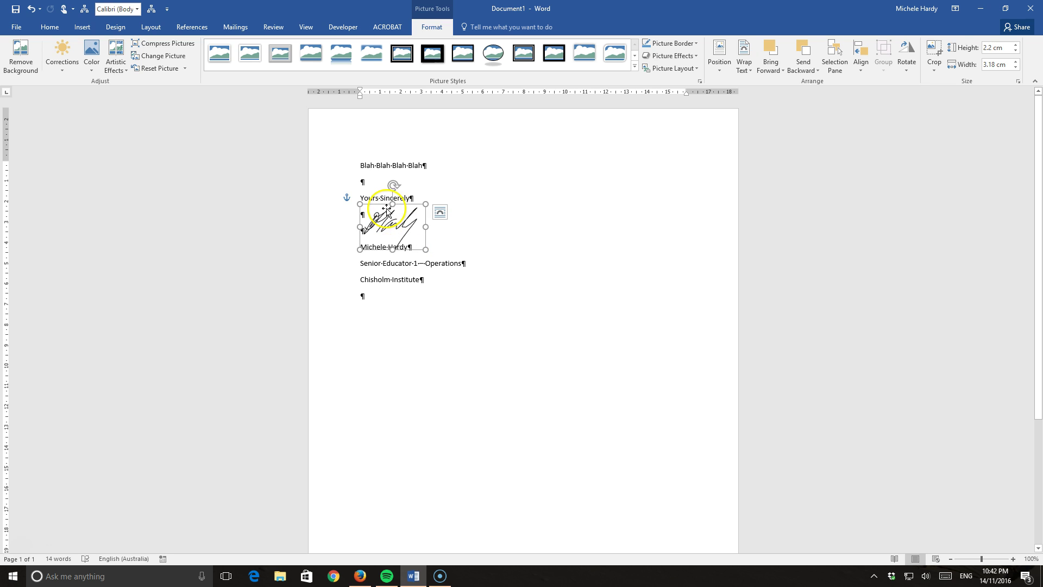
pyautogui.moveTo(386, 205); pyautogui.dragTo(391, 208)
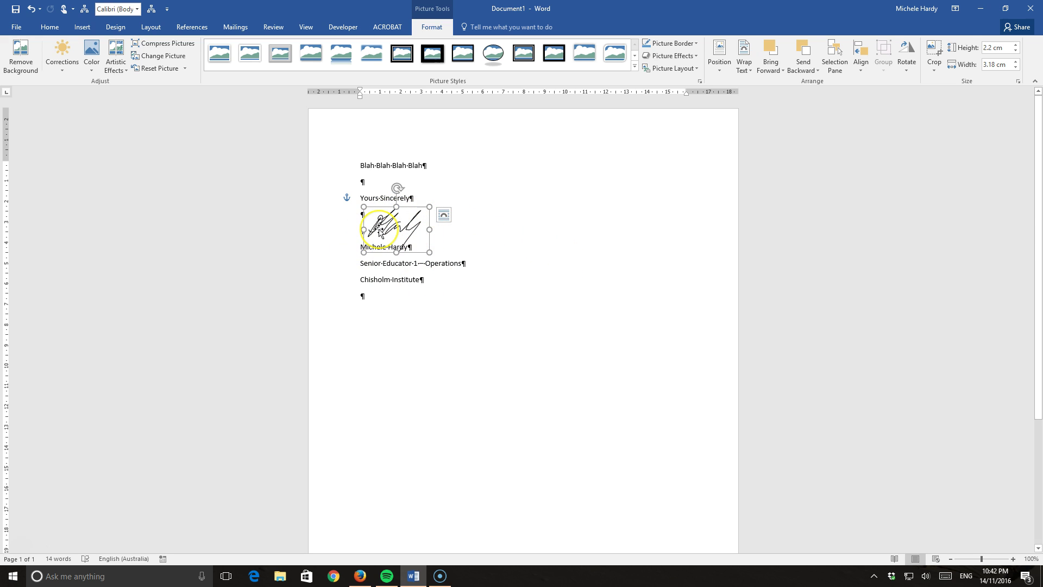
pyautogui.moveTo(379, 230); pyautogui.dragTo(389, 228)
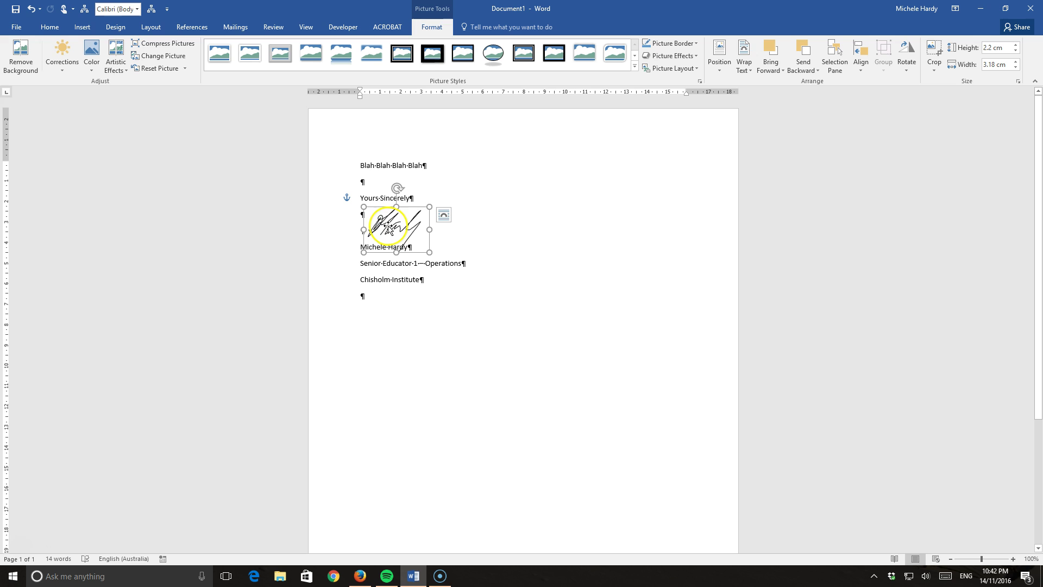
# Save the signature picture as MHSignatureNoBackground.png in the Pictures folder.
pyautogui.rightClick(389, 228)
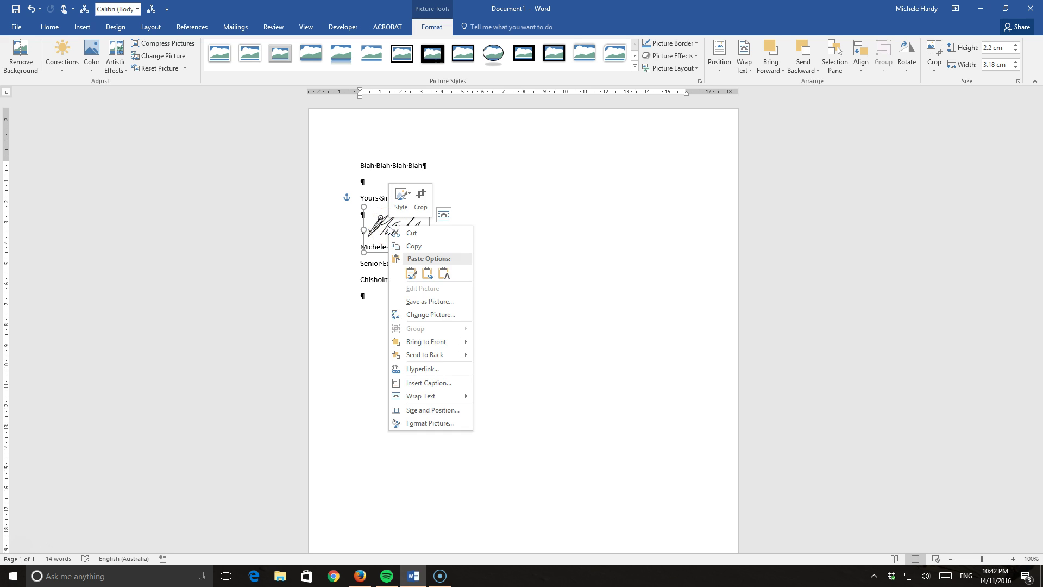
pyautogui.click(451, 306)
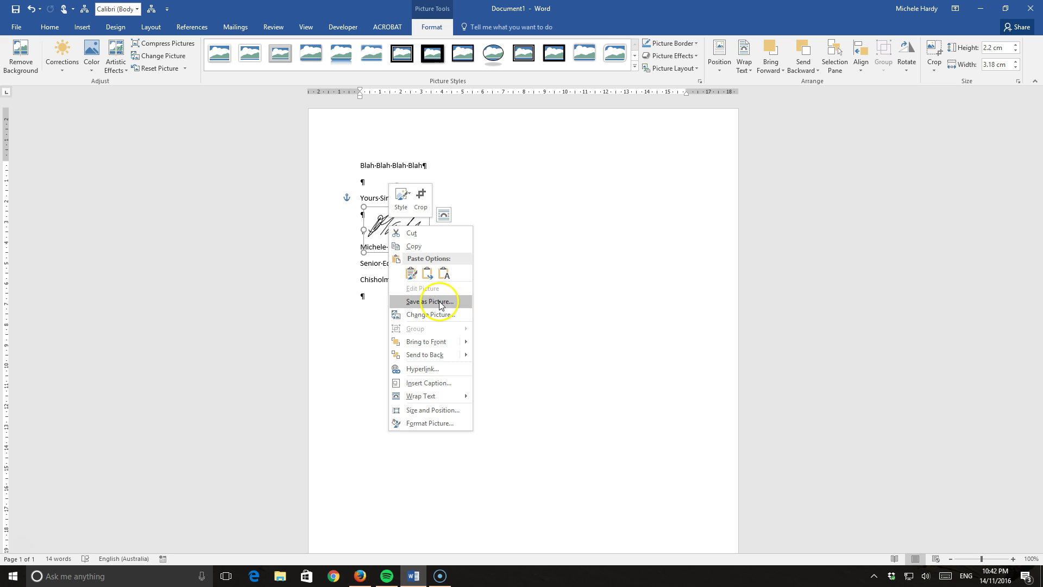
pyautogui.click(451, 302)
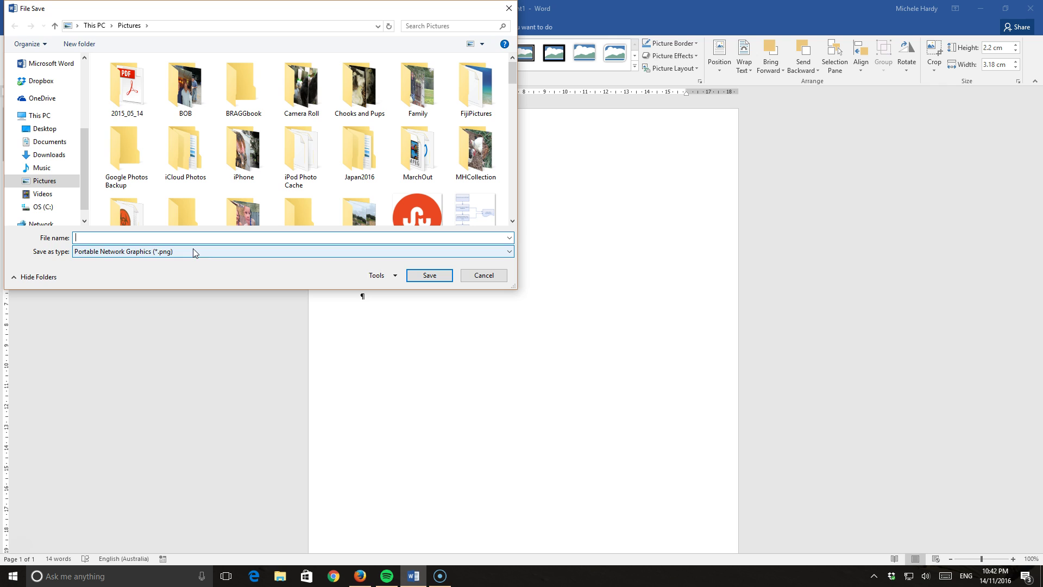
pyautogui.write('MHSig')
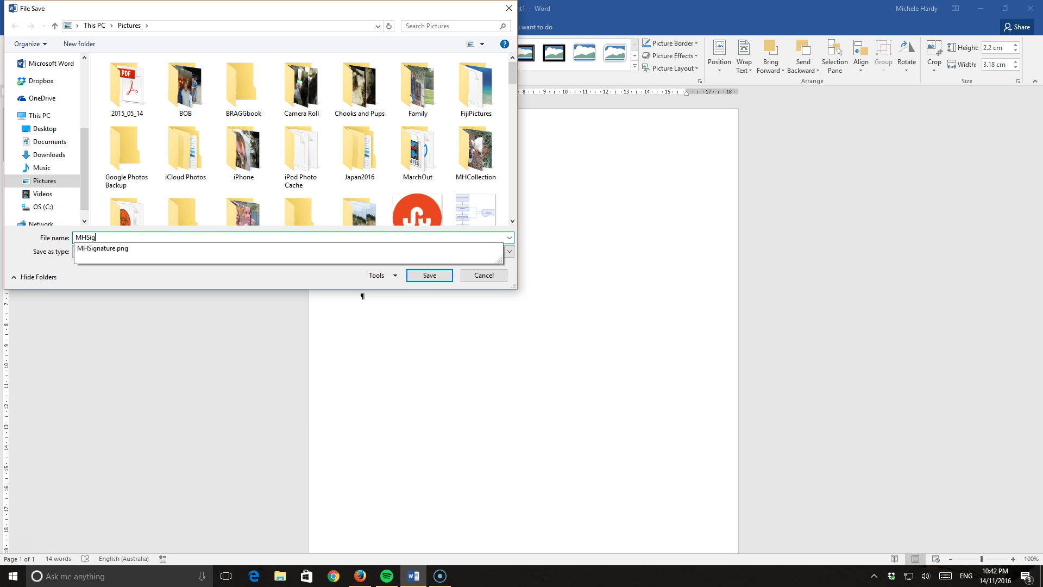
pyautogui.write('natureNoBackground')
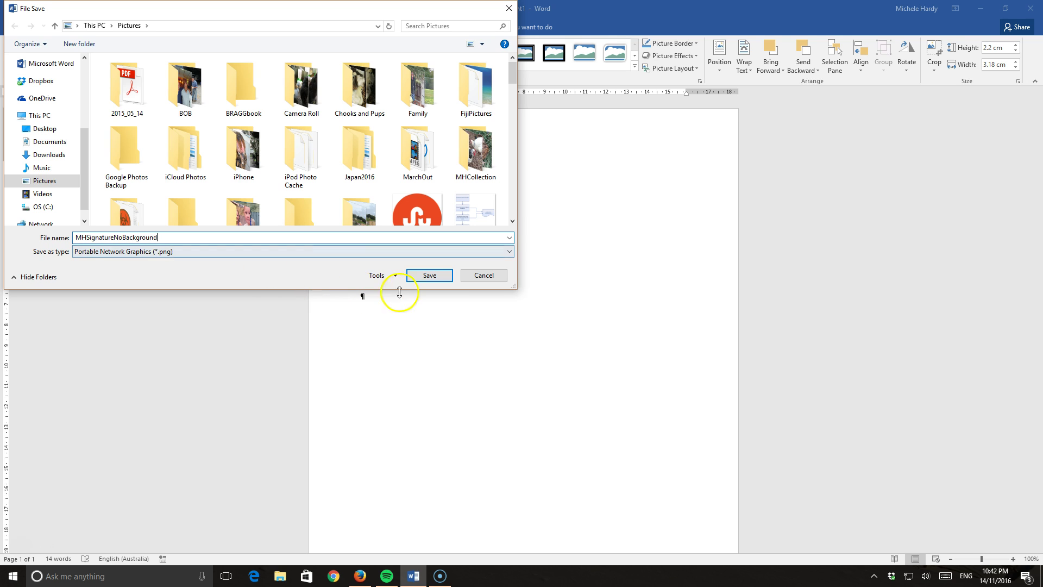
pyautogui.click(430, 275)
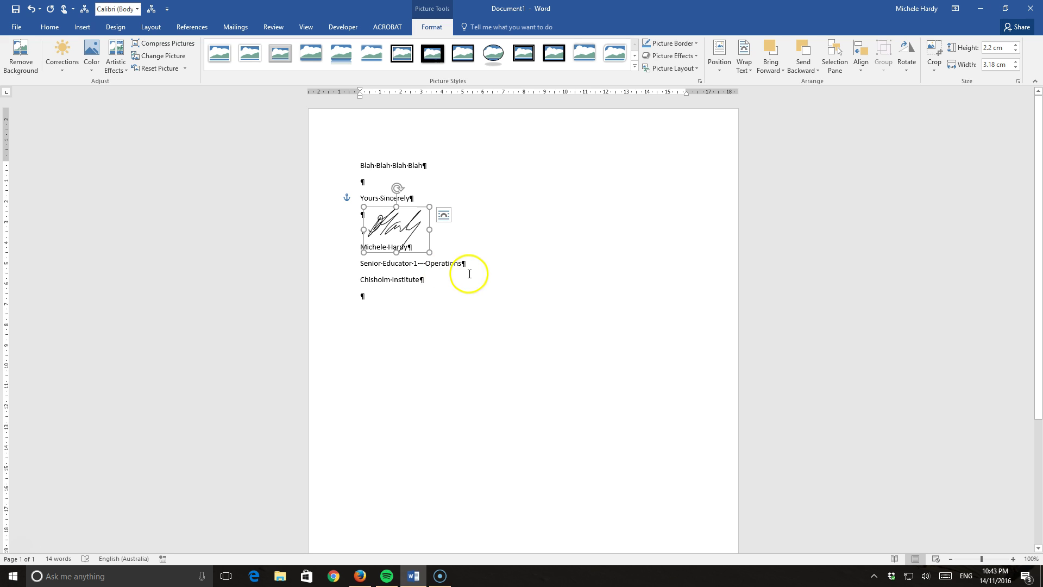
# Select the closing from 'Yours Sincerely' to 'Chisholm Institute' and show the Quick Parts gallery.
pyautogui.click(478, 239)
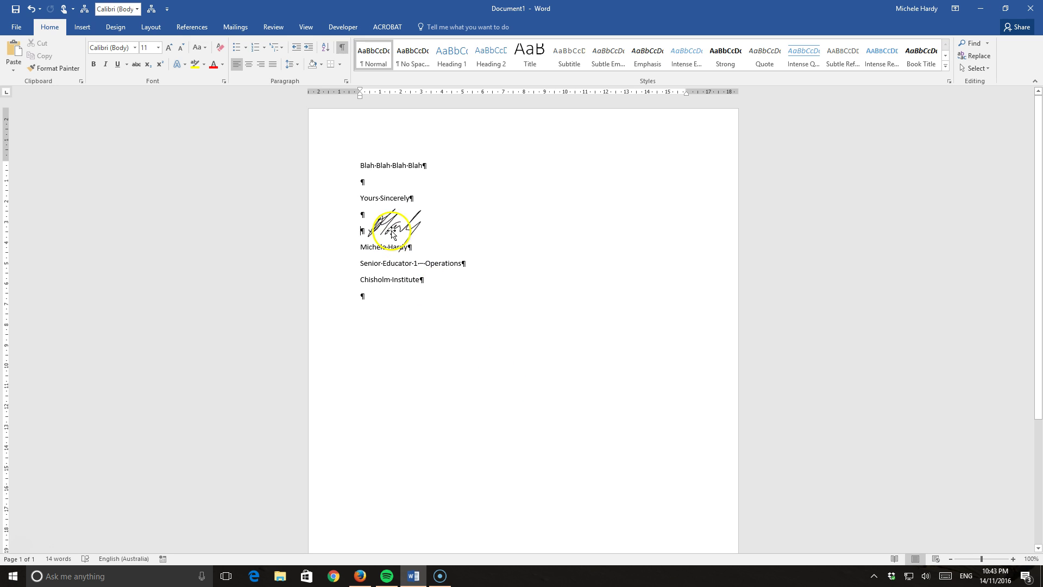
pyautogui.moveTo(358, 194); pyautogui.dragTo(431, 284)
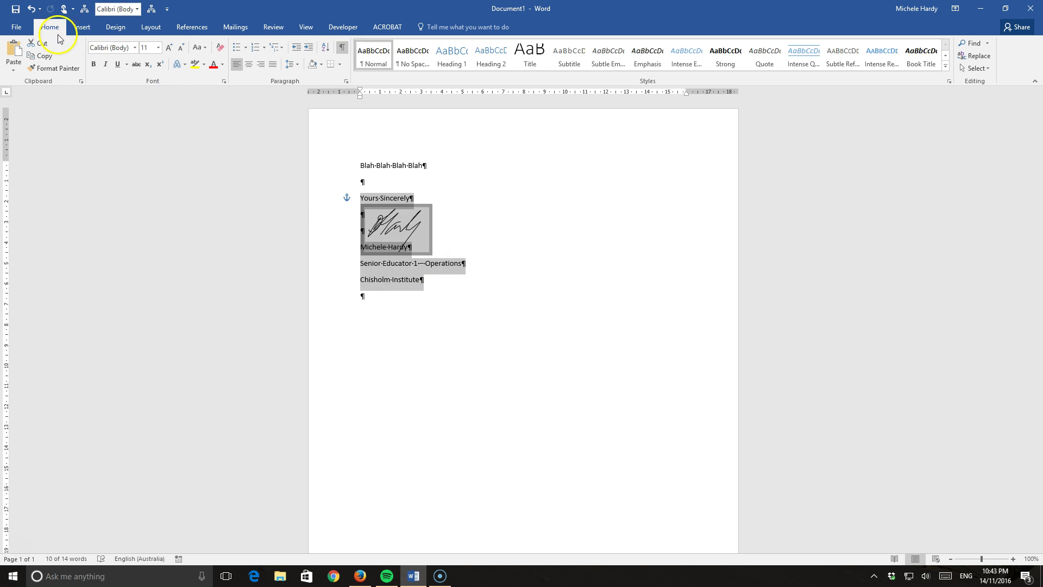
pyautogui.click(81, 28)
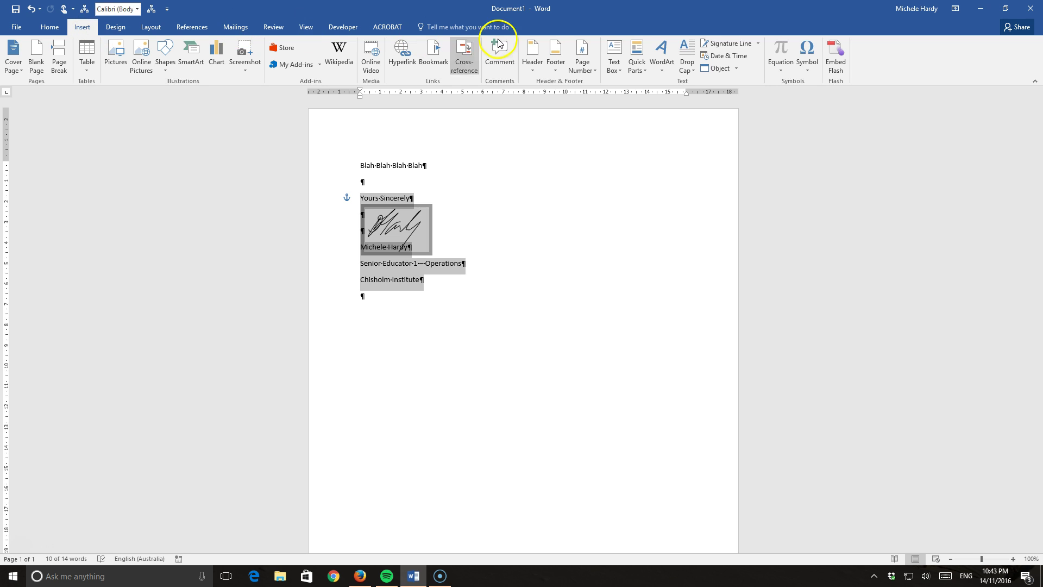
pyautogui.click(647, 70)
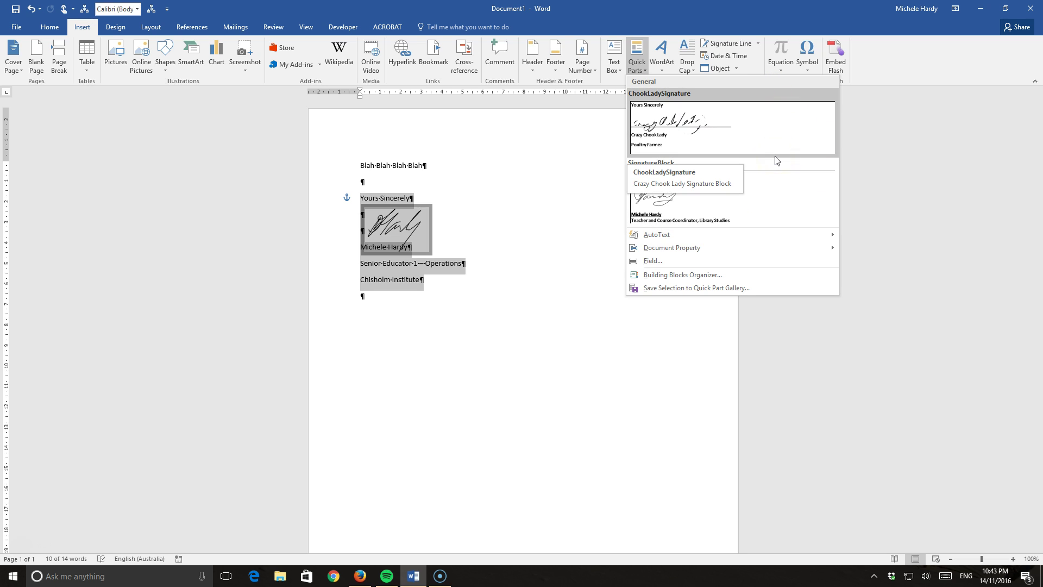
# Save the selected closing as the Quick Part 'NewSignatureBlock' in the General category.
pyautogui.click(700, 288)
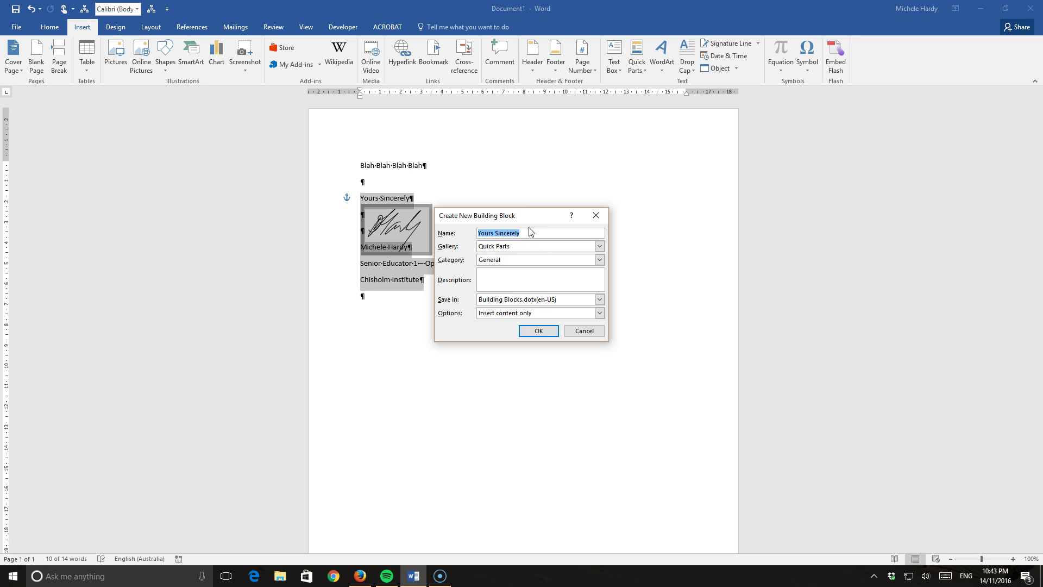
pyautogui.write('NewSignatureBlock')
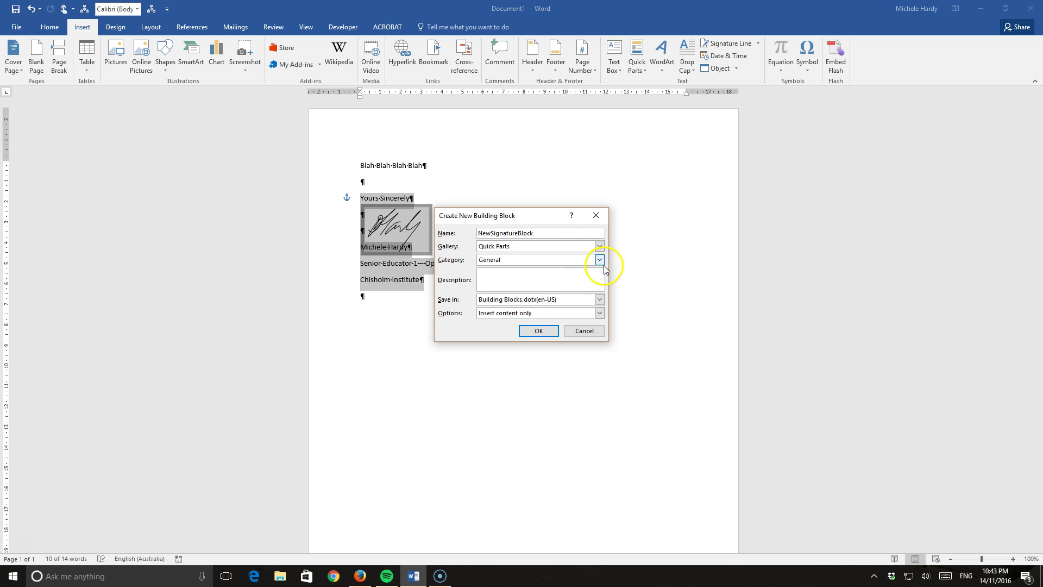
pyautogui.click(538, 332)
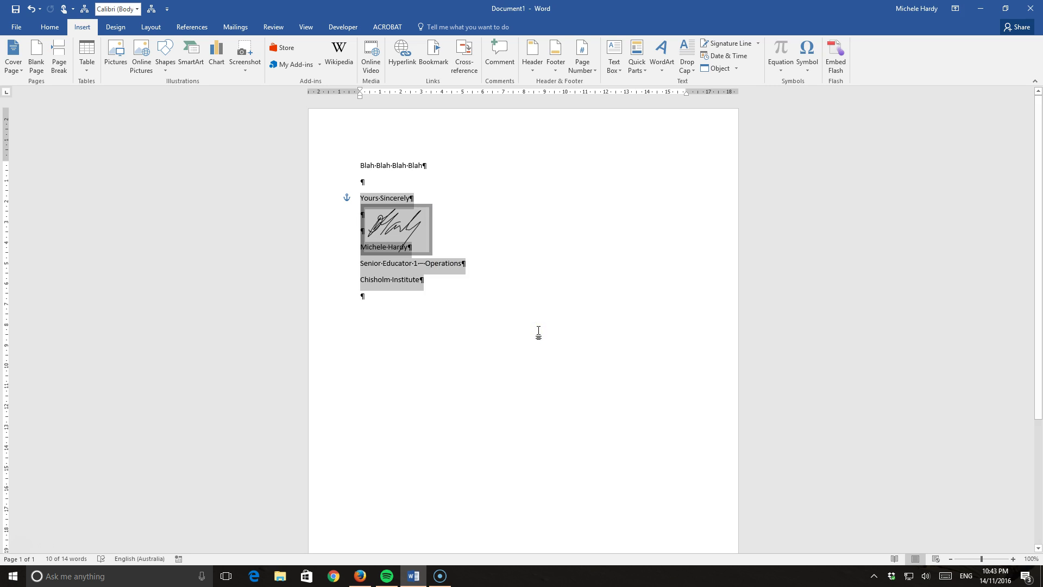
pyautogui.click(522, 289)
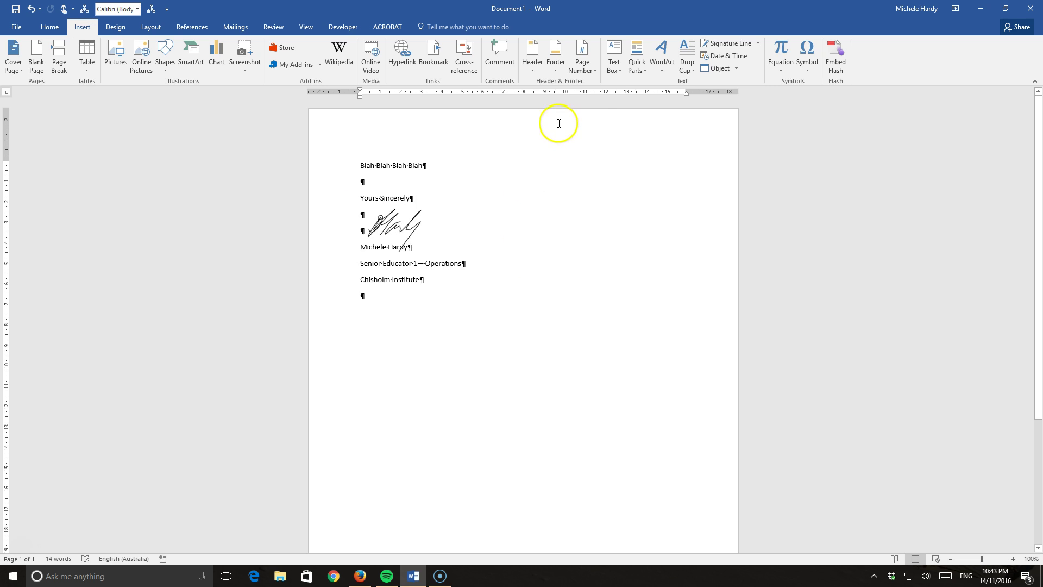
pyautogui.click(643, 70)
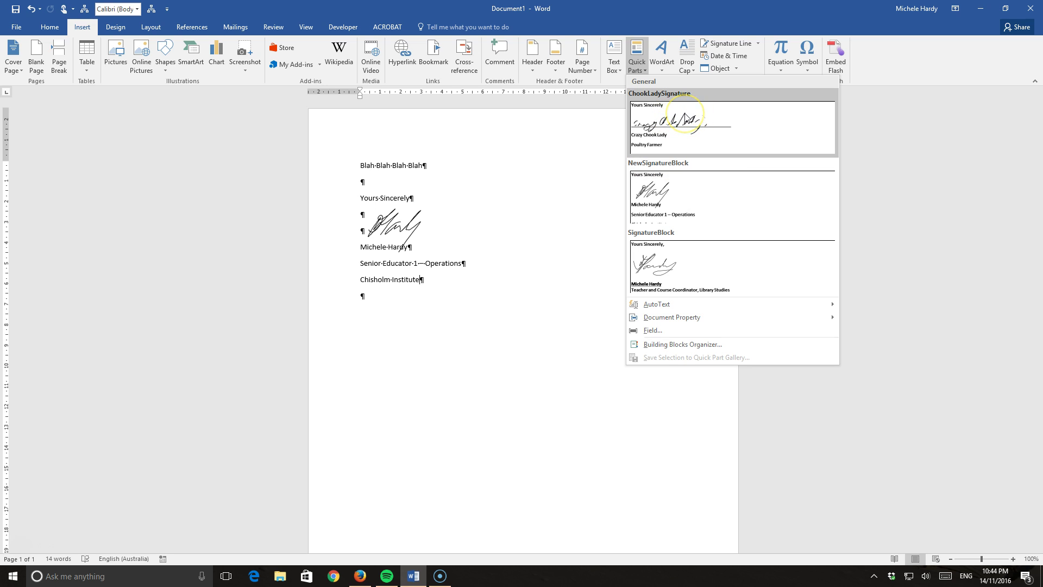
pyautogui.click(374, 297)
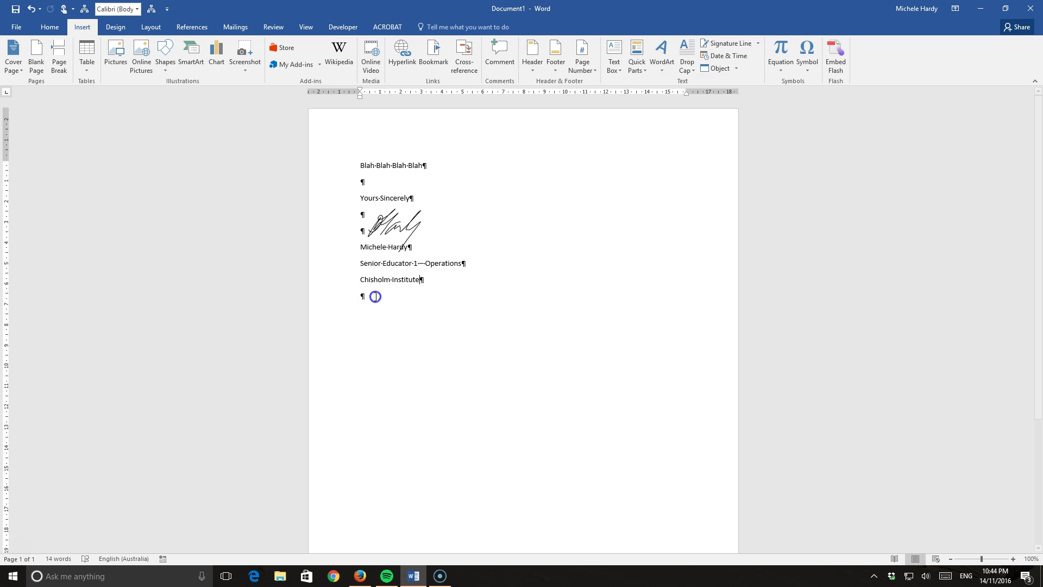
pyautogui.click(365, 294)
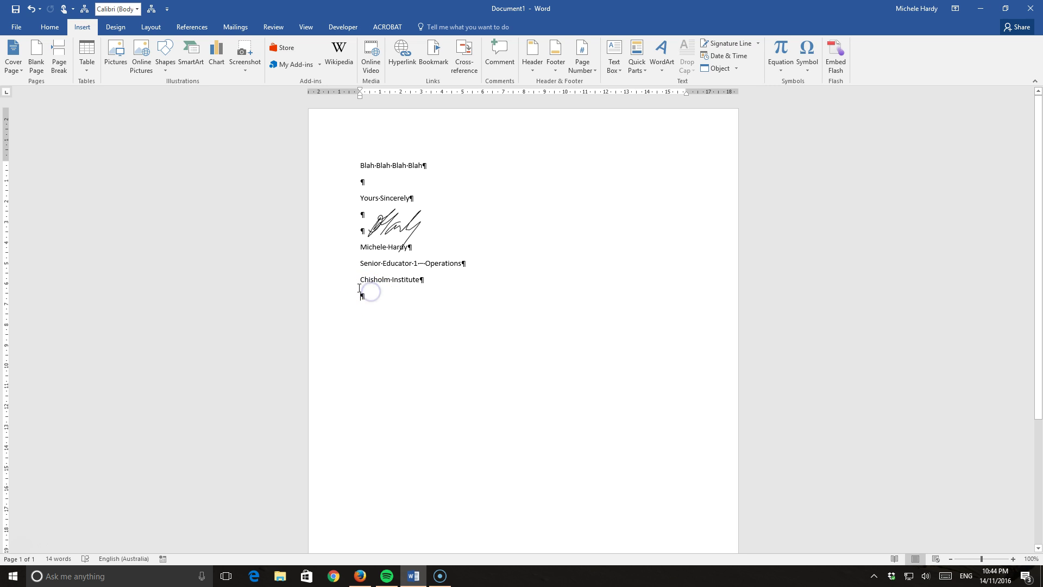
# Close the letter without saving its changes.
pyautogui.click(17, 29)
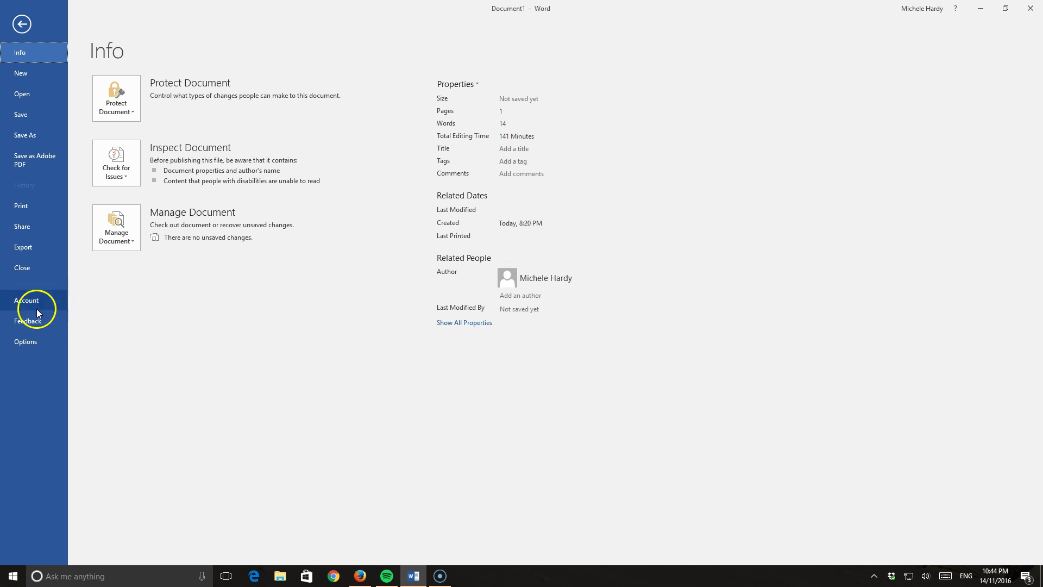
pyautogui.click(21, 268)
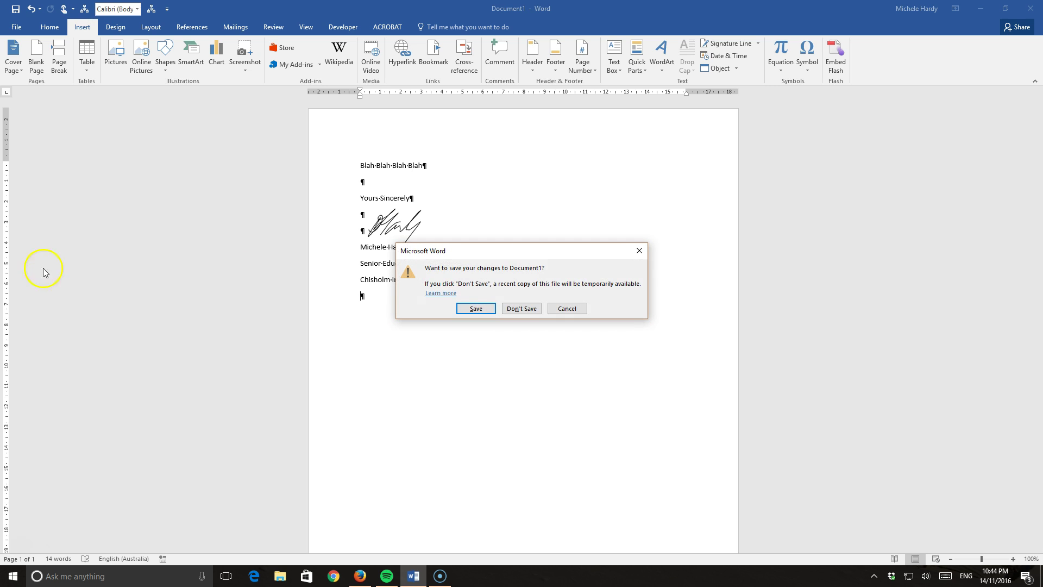
pyautogui.click(532, 309)
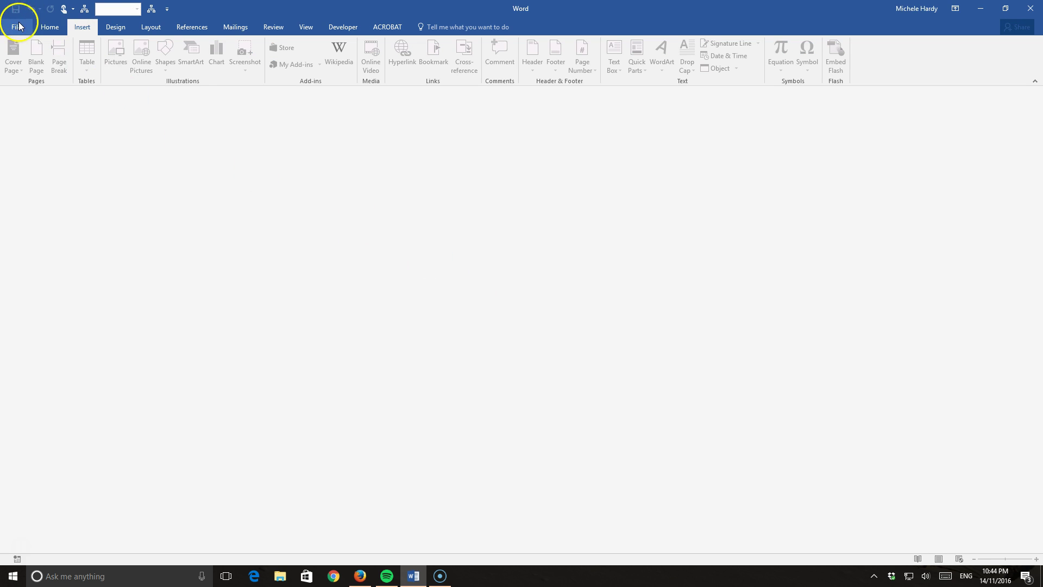
# Create a new blank document.
pyautogui.click(17, 25)
pyautogui.click(26, 72)
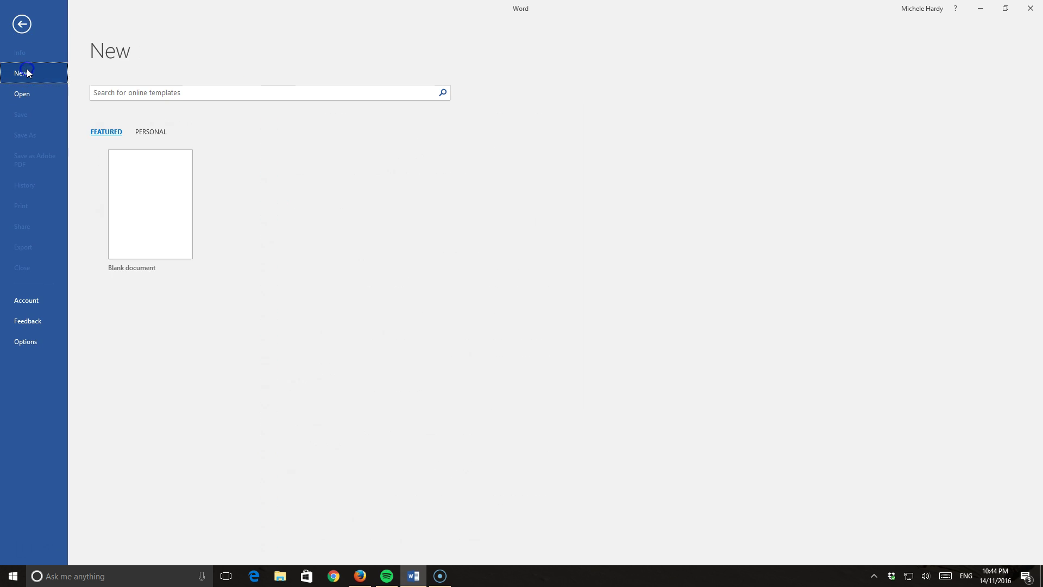
pyautogui.click(144, 202)
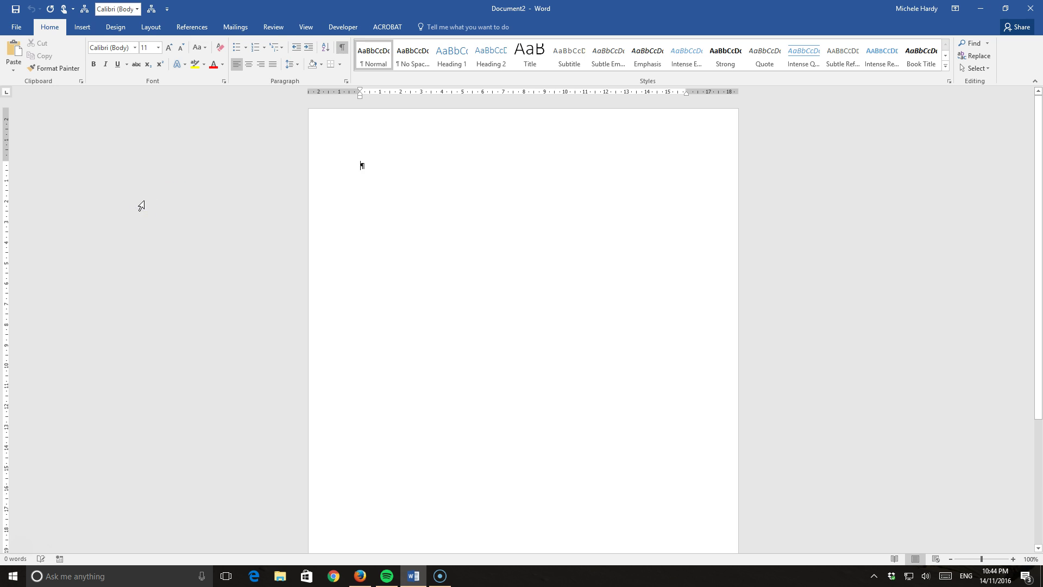
# Type 'blah blah' placeholder lines and insert the NewSignatureBlock Quick Part beneath them.
pyautogui.write('blah bl')
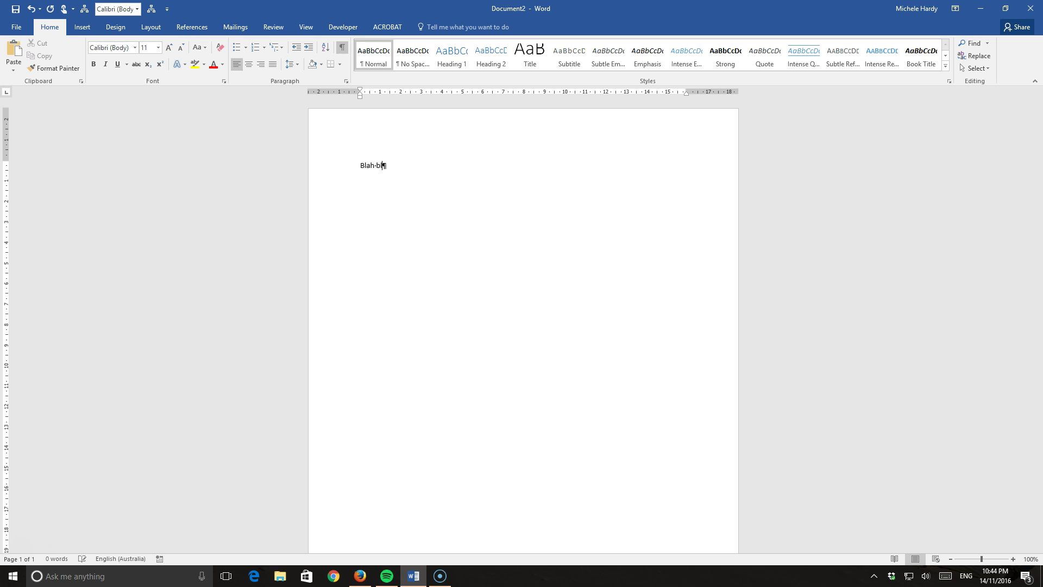
pyautogui.write('ah blah')
pyautogui.write(' blah')
pyautogui.write("B'ah b'ah ")
pyautogui.write("b'ah")
pyautogui.click(82, 28)
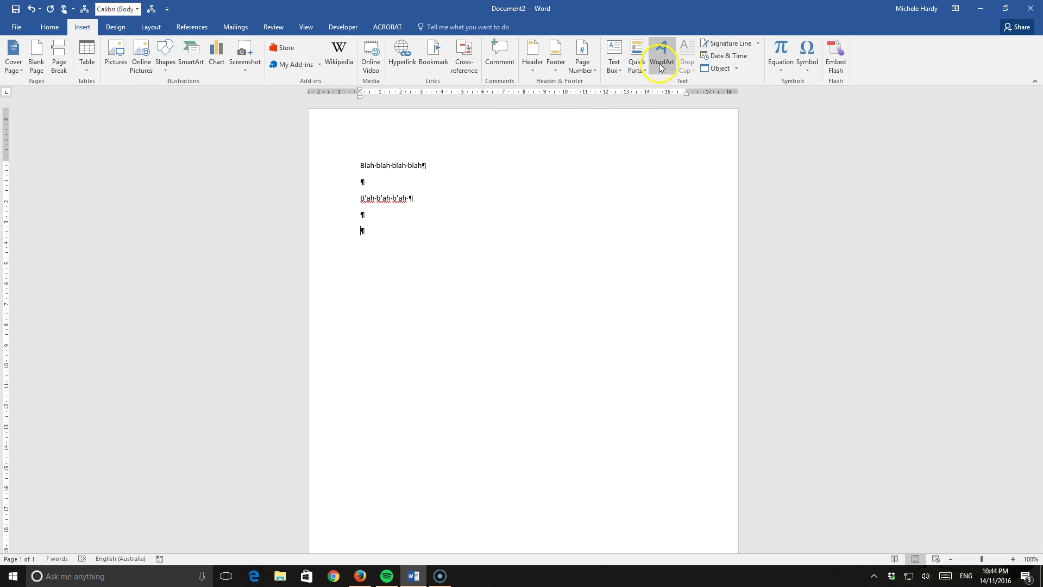
pyautogui.click(643, 68)
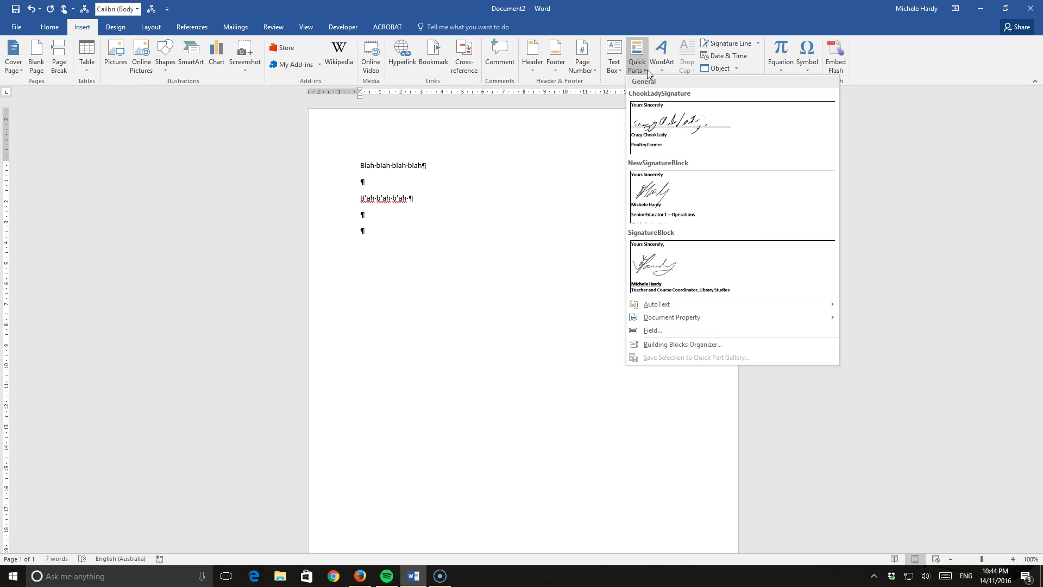
pyautogui.click(706, 197)
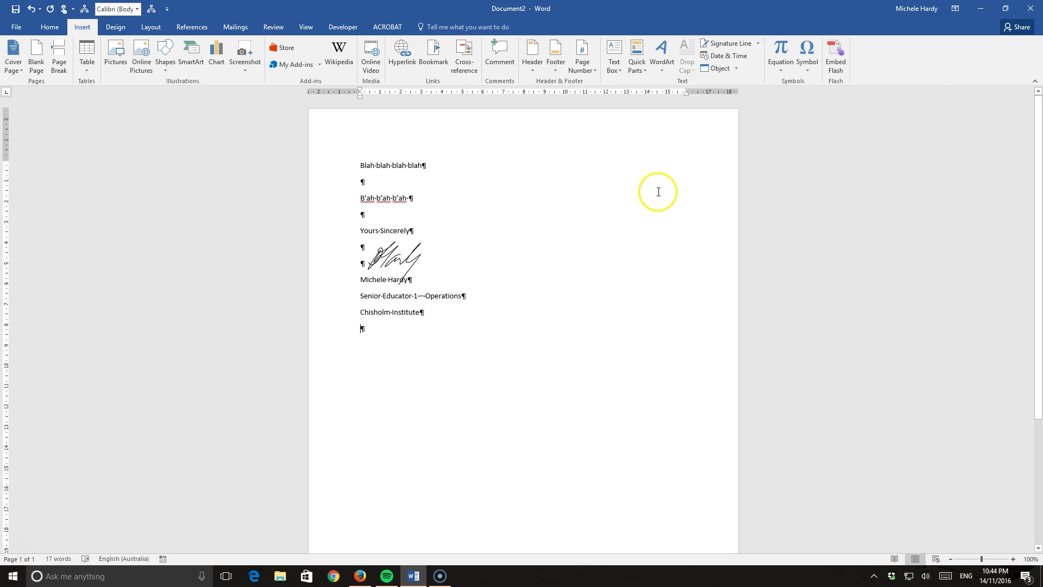